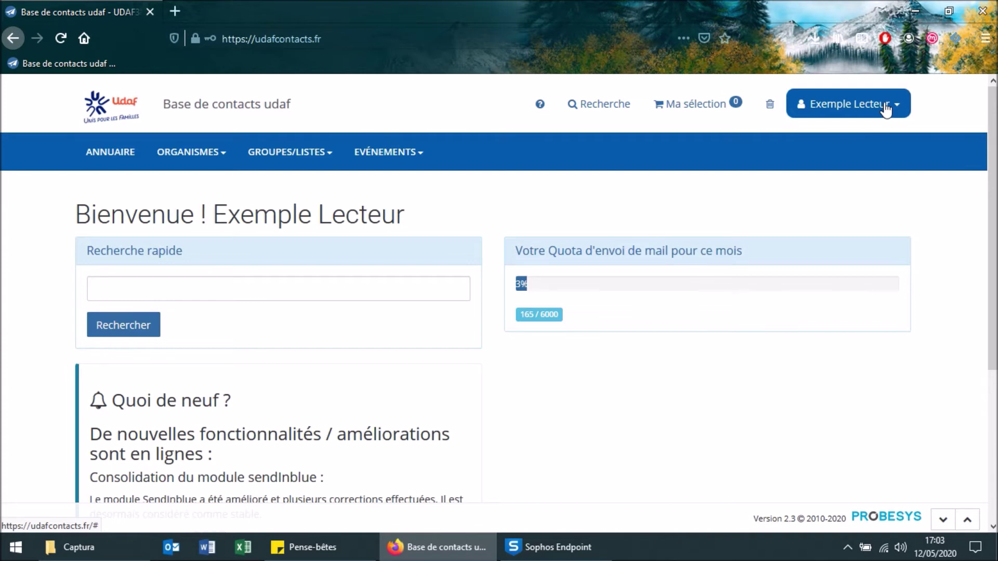
Open the account's configuration page and review the default number of items per page and the multi-instance module option
click(886, 111)
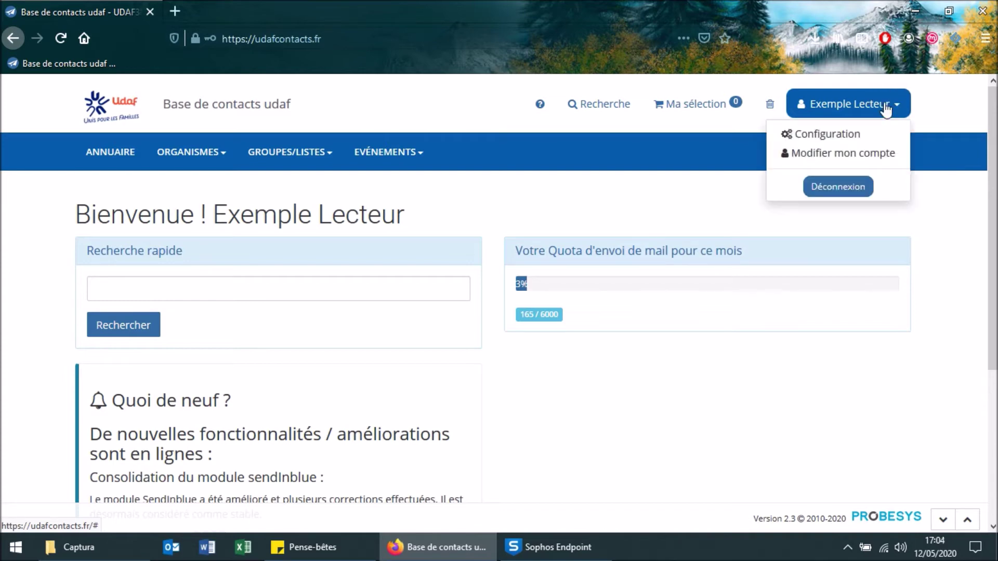
click(853, 136)
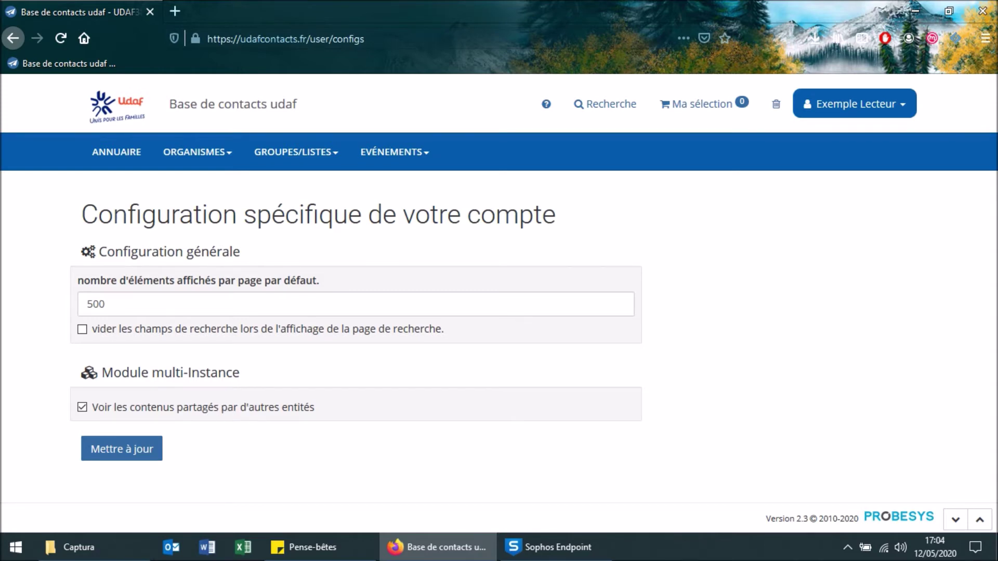
click(136, 302)
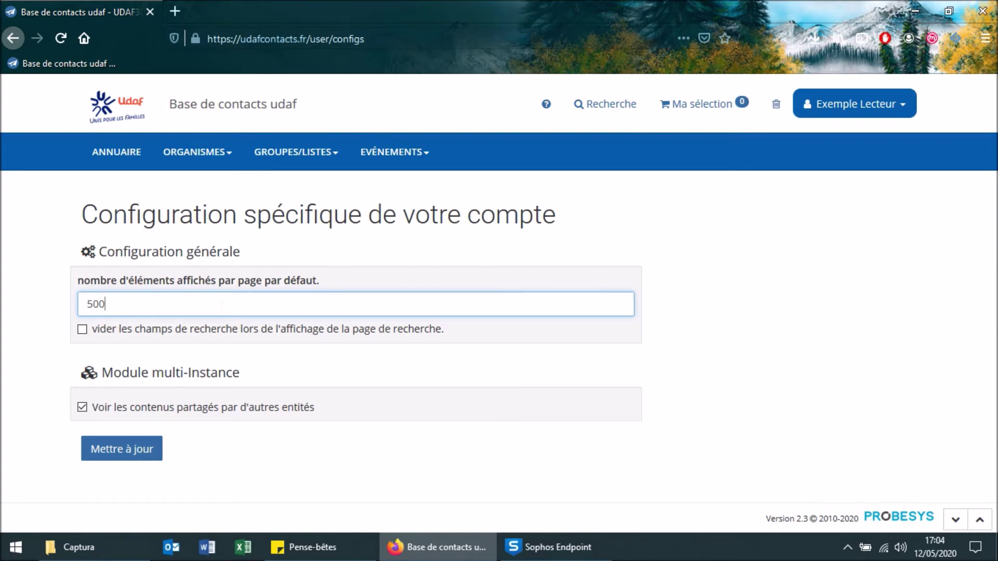
click(730, 317)
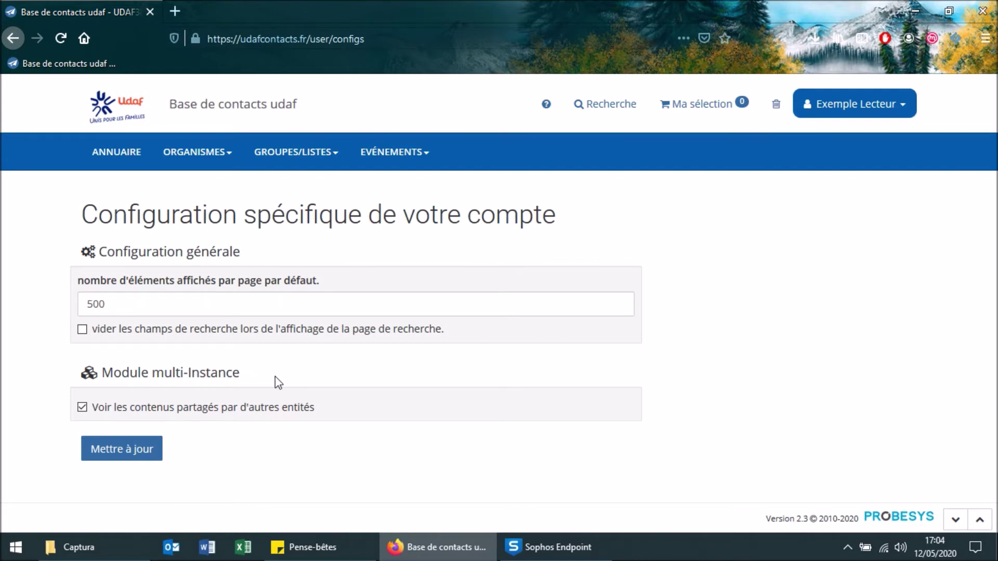
drag(309, 376, 378, 408)
click(379, 409)
Save the account configuration with "Voir les contenus partagés par d'autres entités" enabled
click(125, 448)
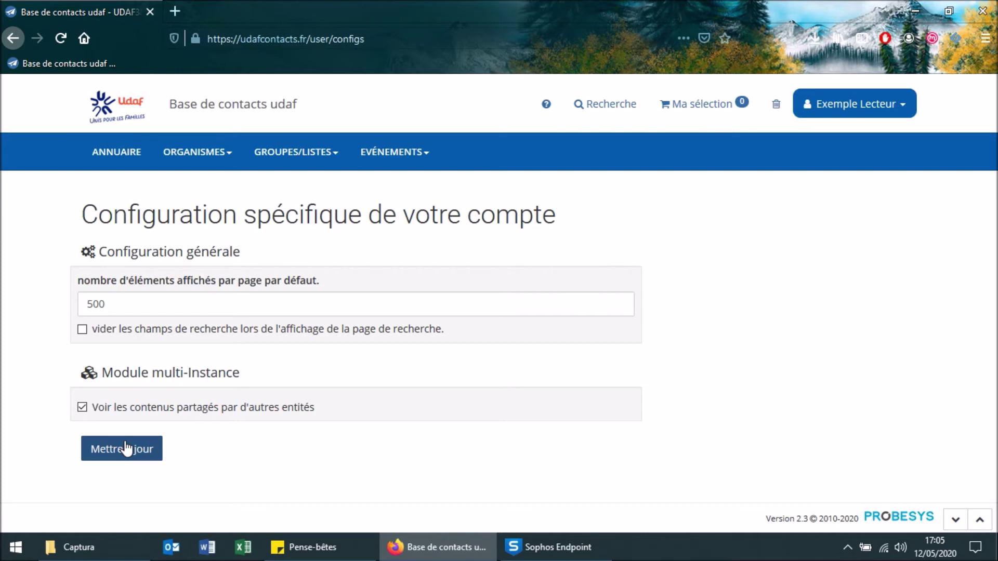
click(82, 407)
click(83, 408)
click(127, 447)
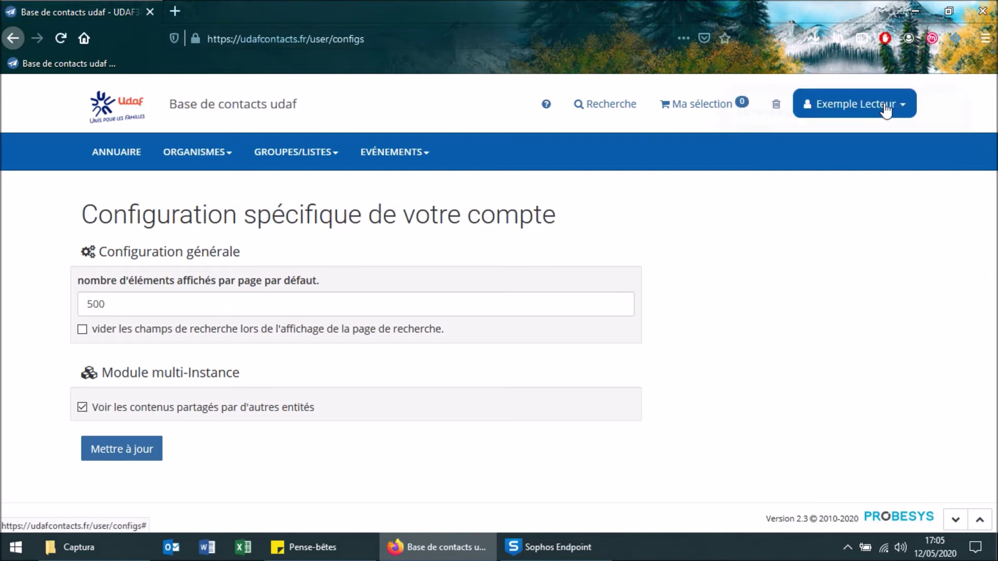
Open the page for modifying the account and review its identity, e-mail, username and password fields
click(886, 109)
click(880, 154)
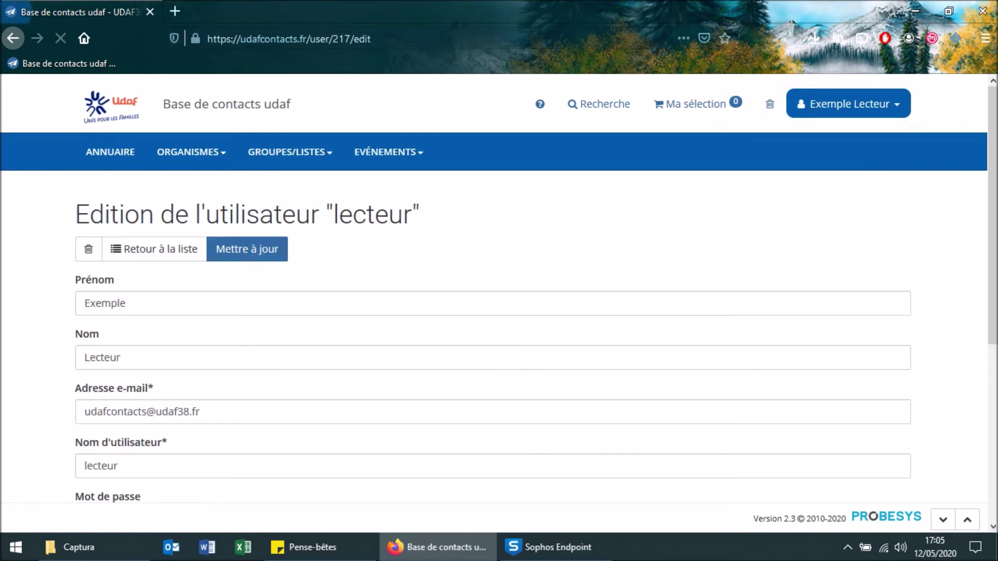
scroll(182, 296, down, 2)
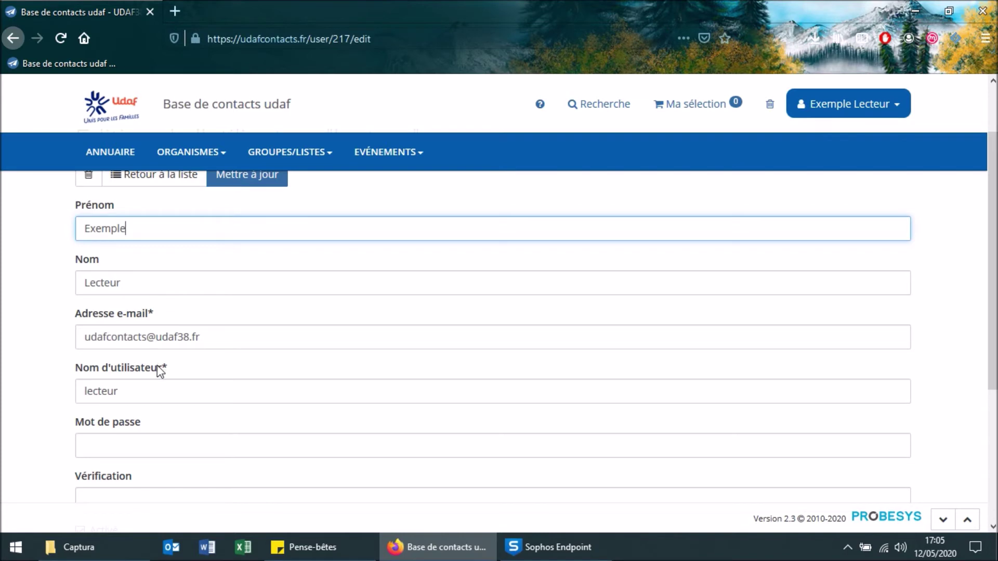
scroll(176, 361, down, 2)
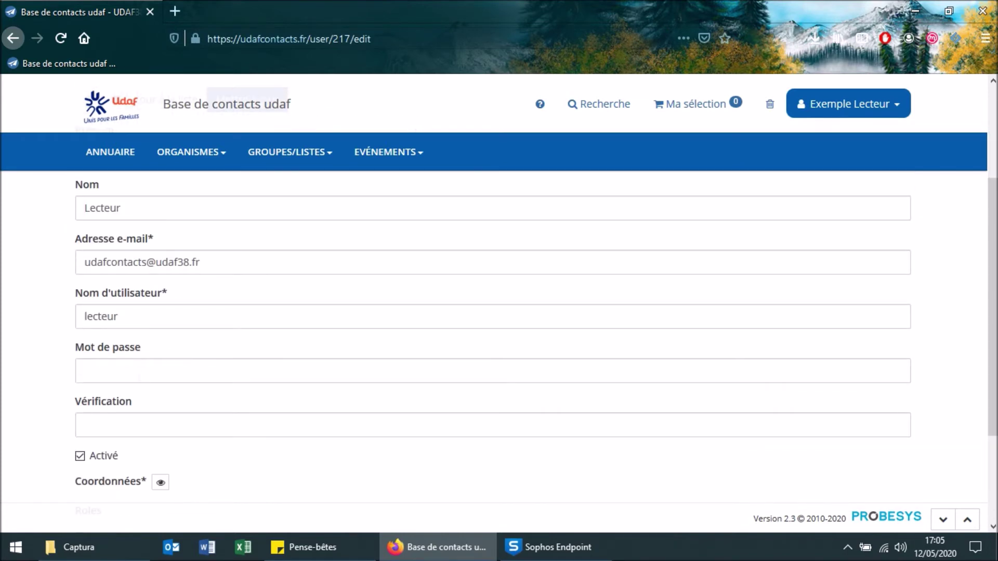
scroll(138, 323, down, 2)
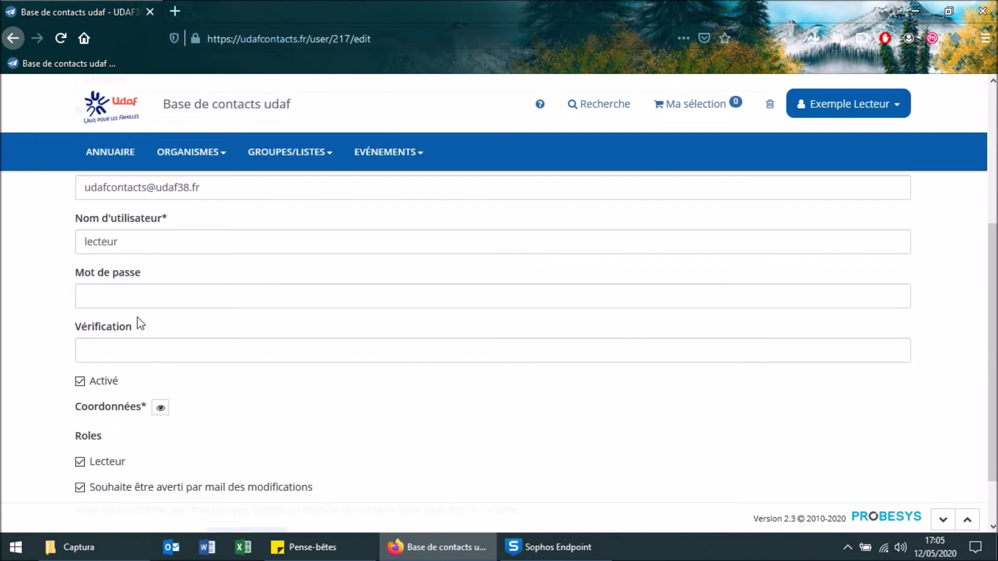
click(200, 295)
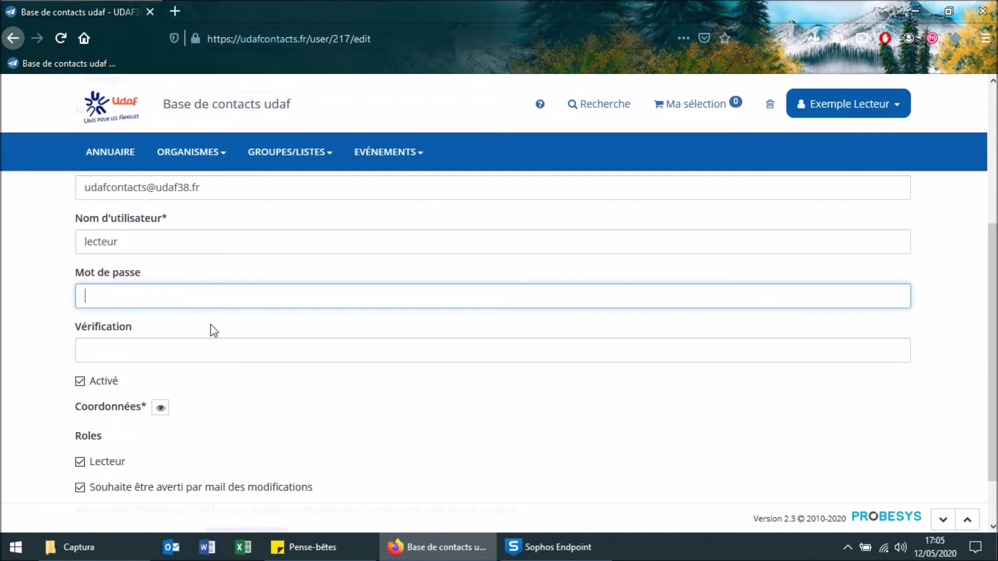
scroll(210, 333, down, 2)
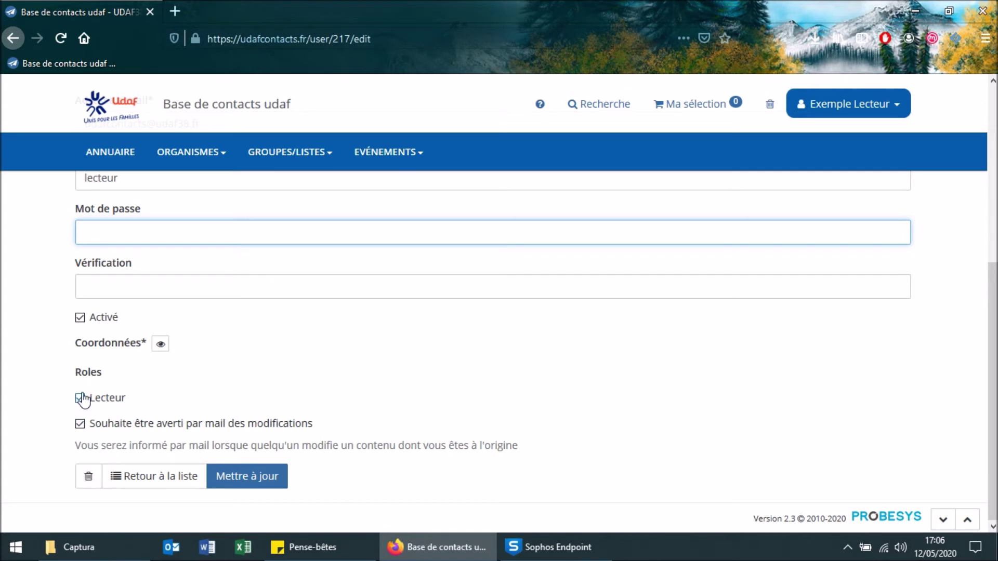
Examine the account's "Lecteur" role and the "Souhaite être averti par mail des modifications" option
drag(140, 403, 56, 402)
click(54, 401)
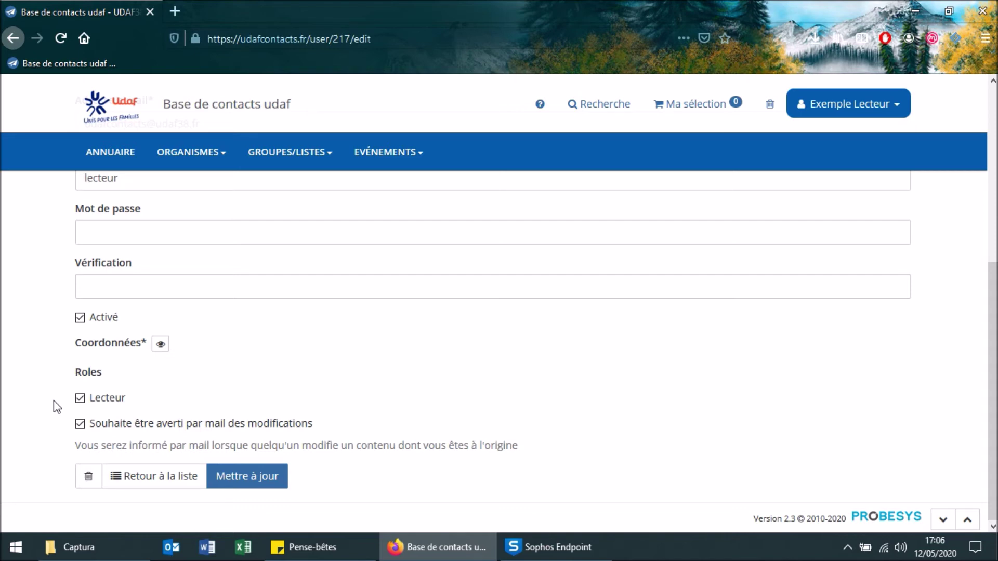
click(336, 423)
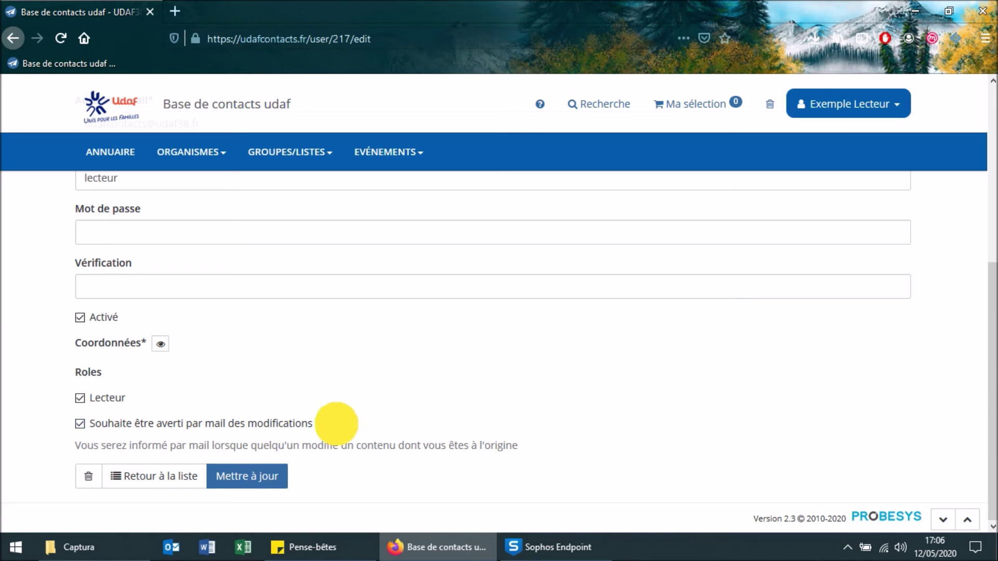
triple_click(336, 424)
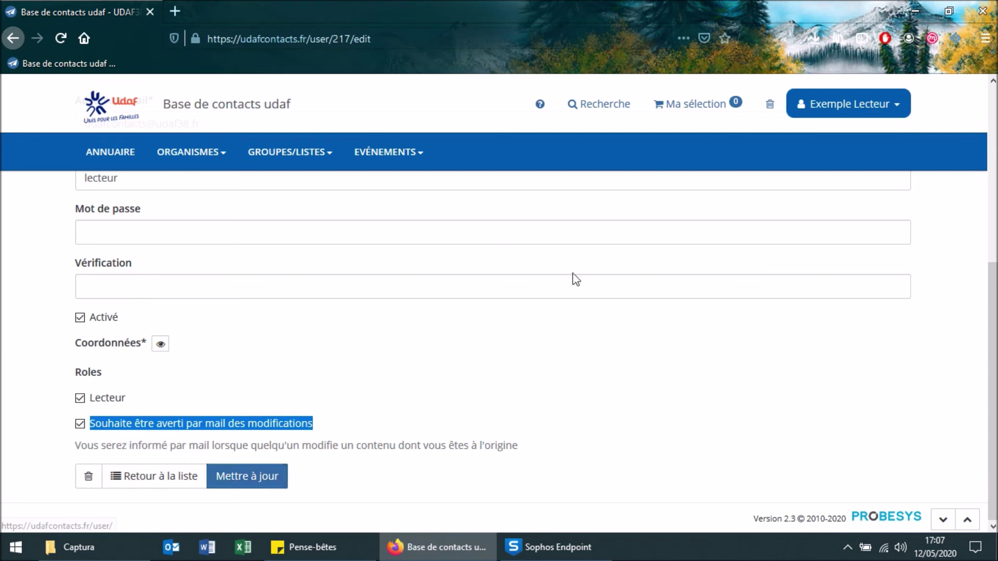
Log out of the reader account
click(869, 105)
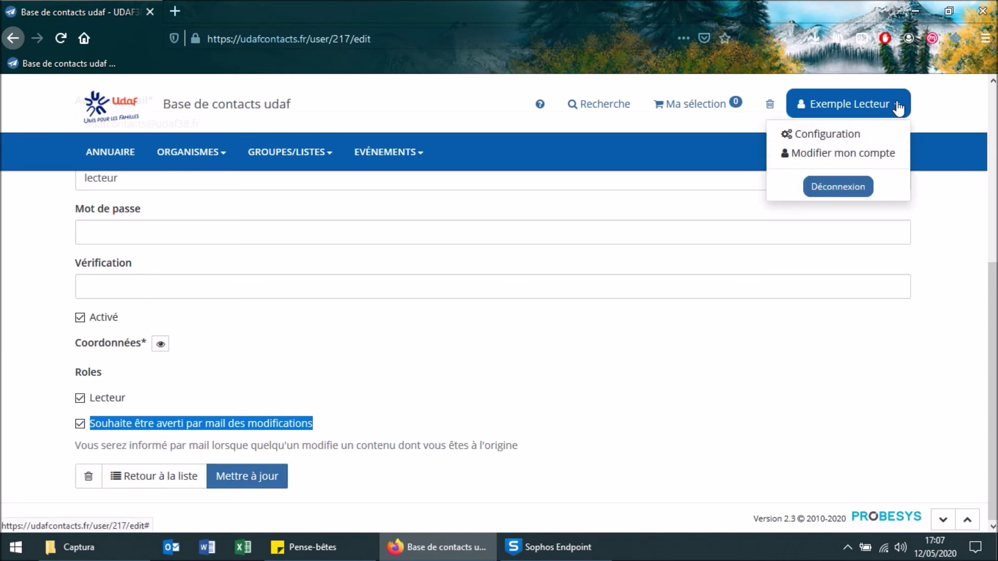
click(858, 188)
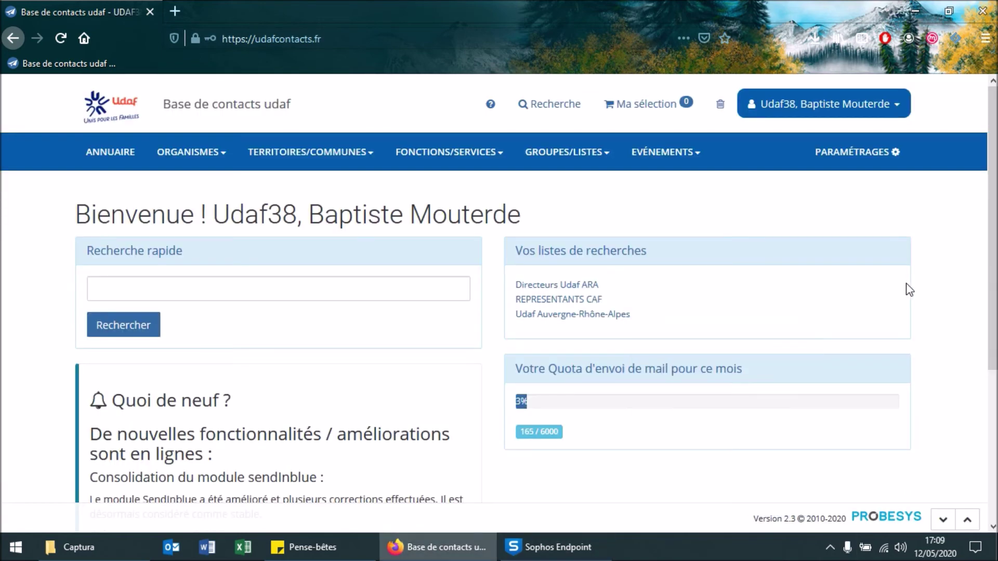
Open the mail signature management page from the account options and look through the list of signatures
click(896, 110)
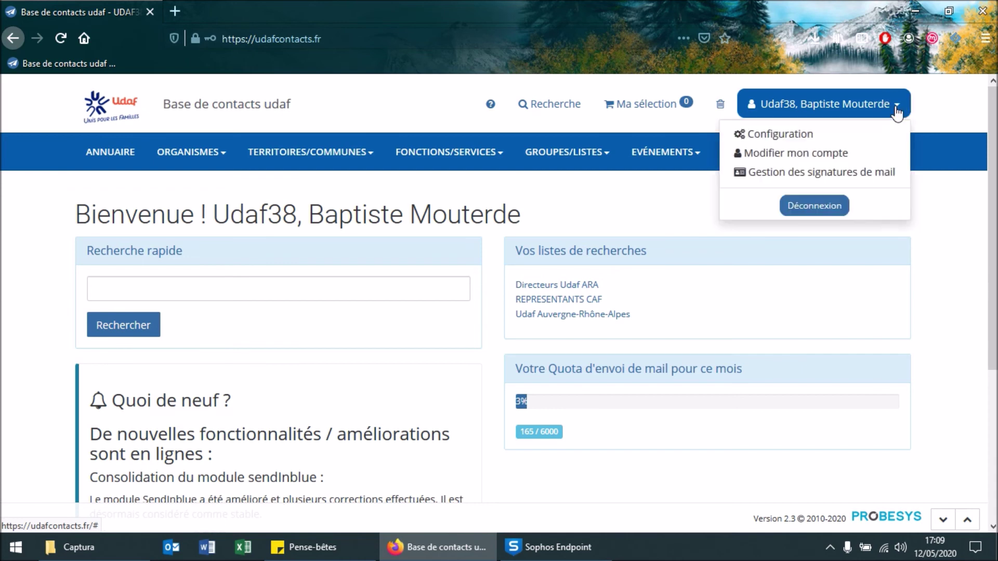
click(878, 176)
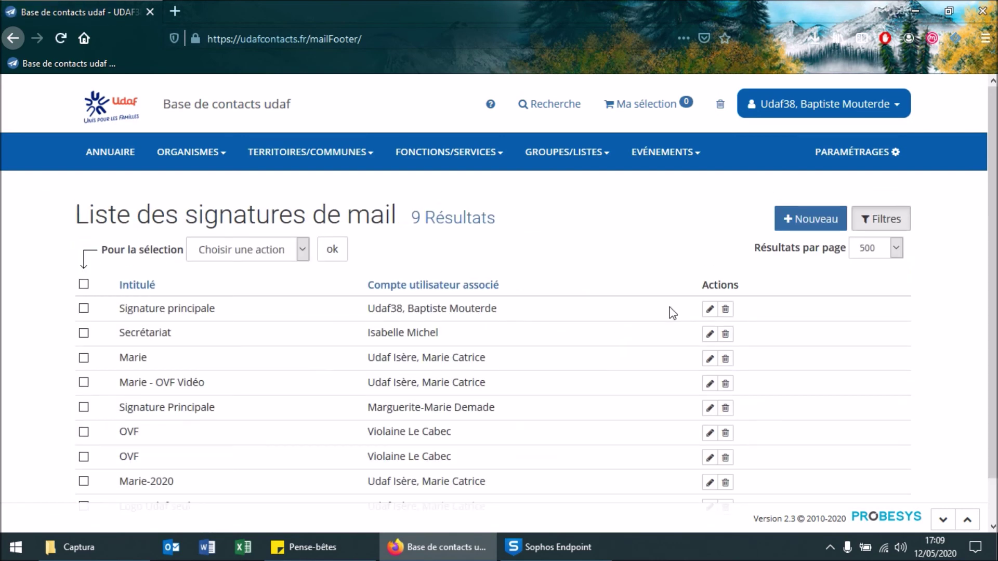
scroll(682, 324, down, 1)
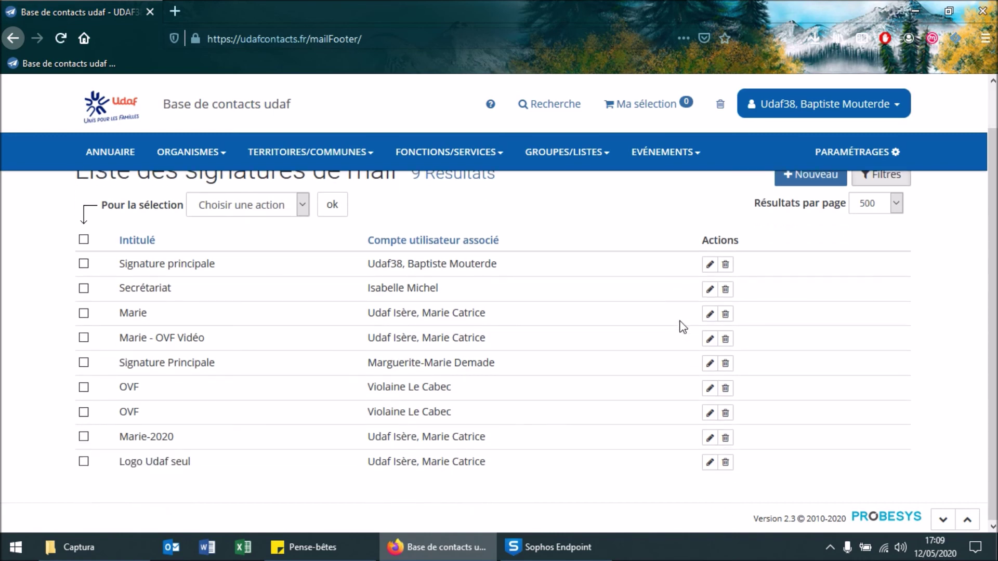
Open the first "Signature principale" for editing and review its title, signature content and associated user account
click(711, 265)
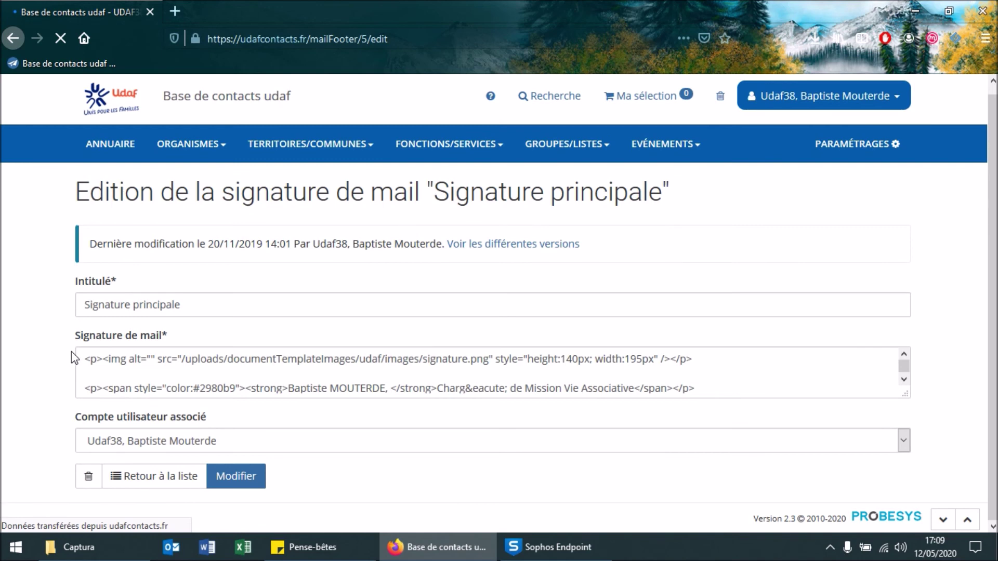
scroll(229, 375, down, 5)
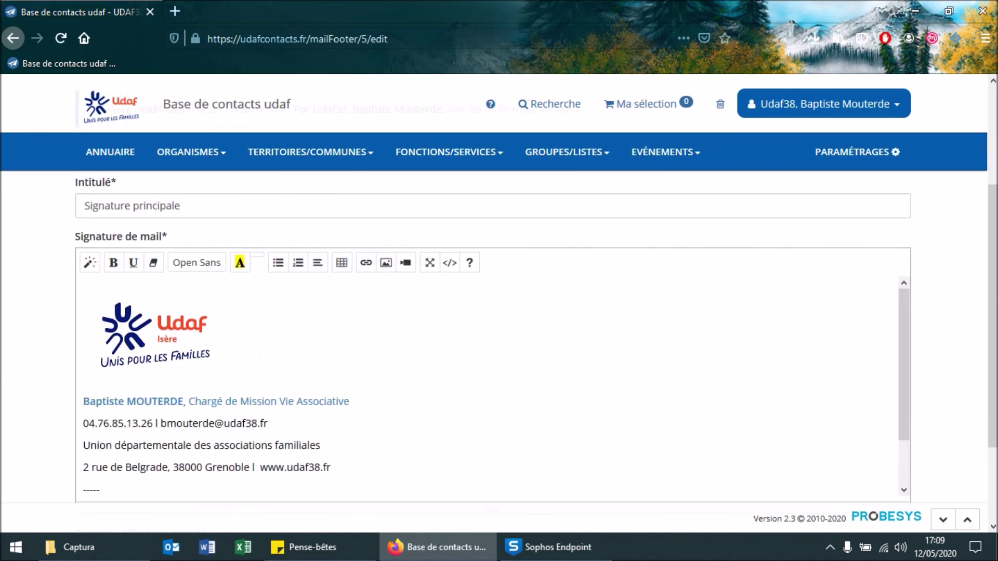
scroll(9, 292, up, 2)
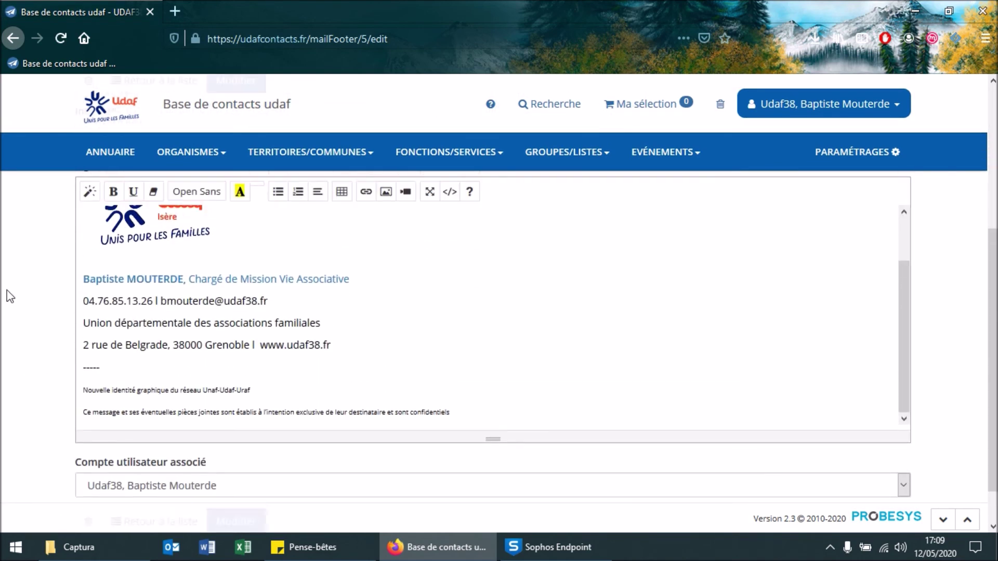
scroll(9, 330, down, 2)
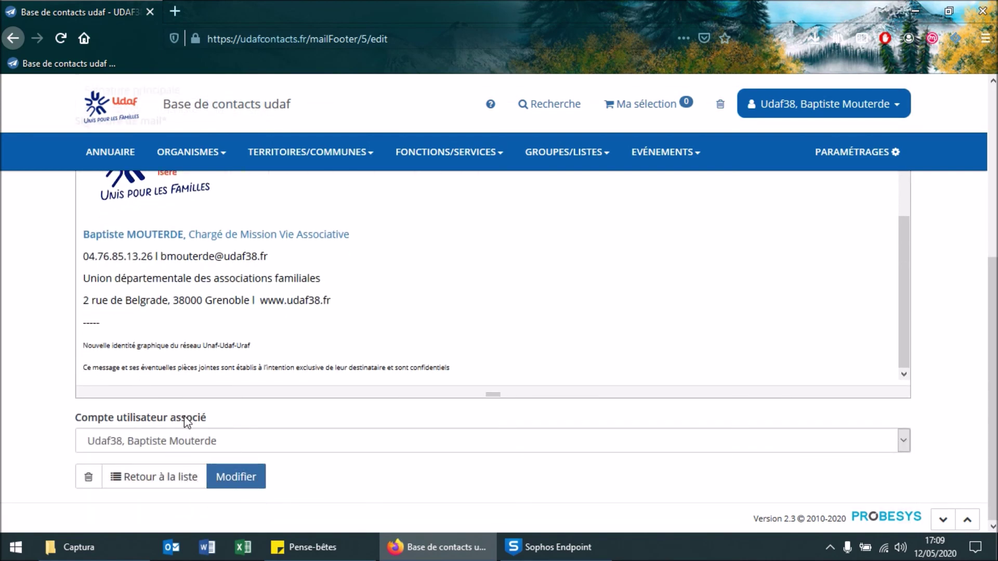
scroll(87, 410, up, 6)
scroll(149, 492, down, 6)
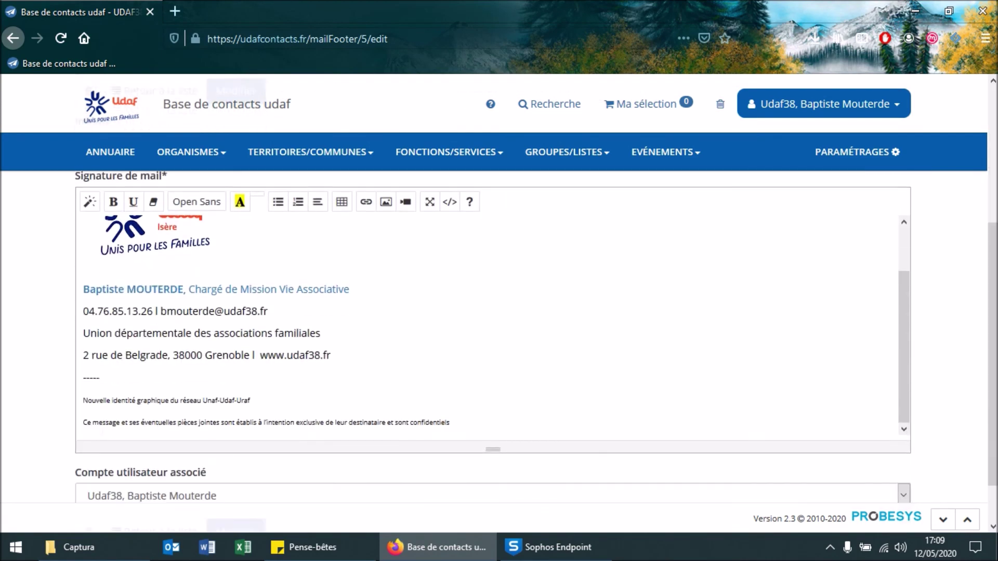